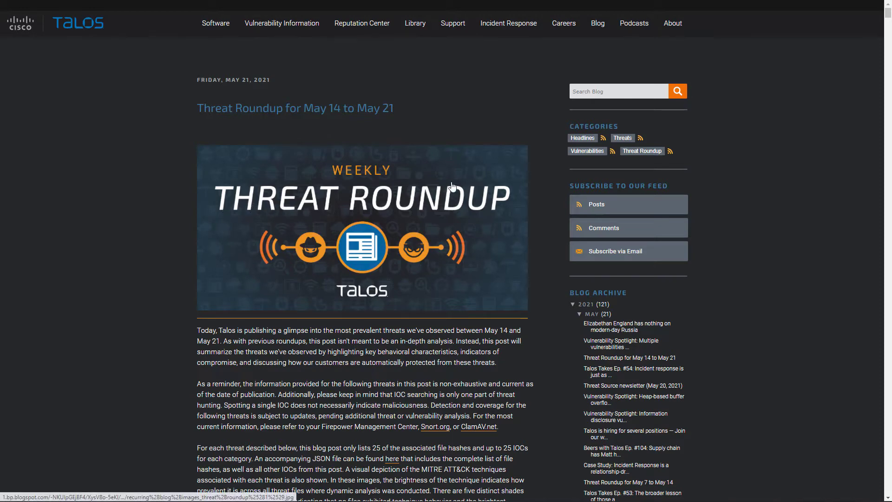
- Scroll the Talos blog post past the threat table, mutexes, IP and domain tables
scroll(160, 330, down, 1)
scroll(159, 330, down, 5)
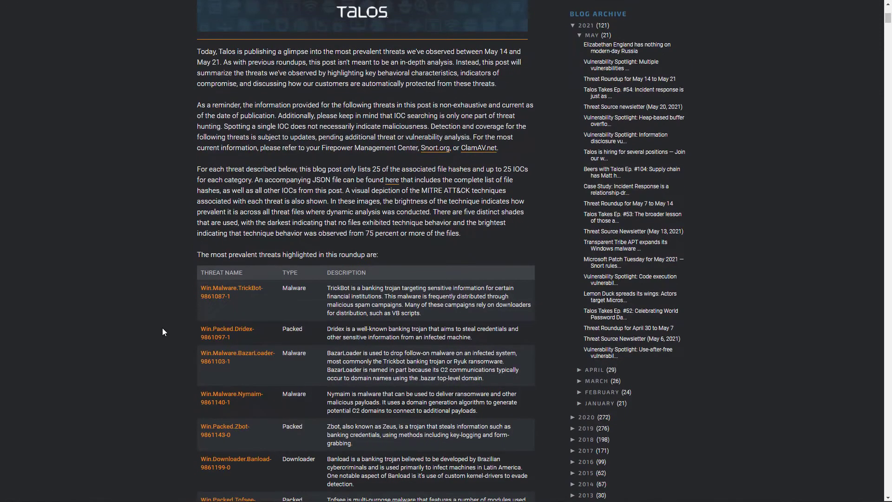
scroll(163, 332, down, 1)
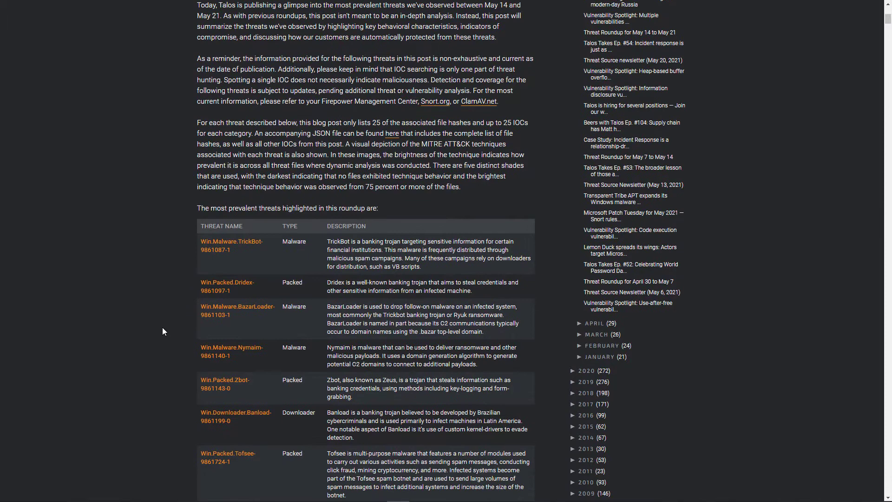
scroll(163, 332, down, 1)
scroll(163, 328, down, 5)
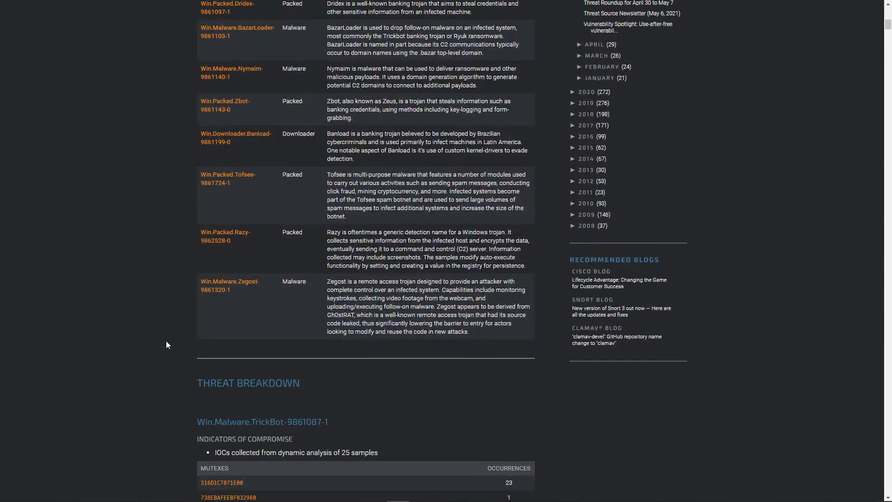
scroll(165, 342, down, 2)
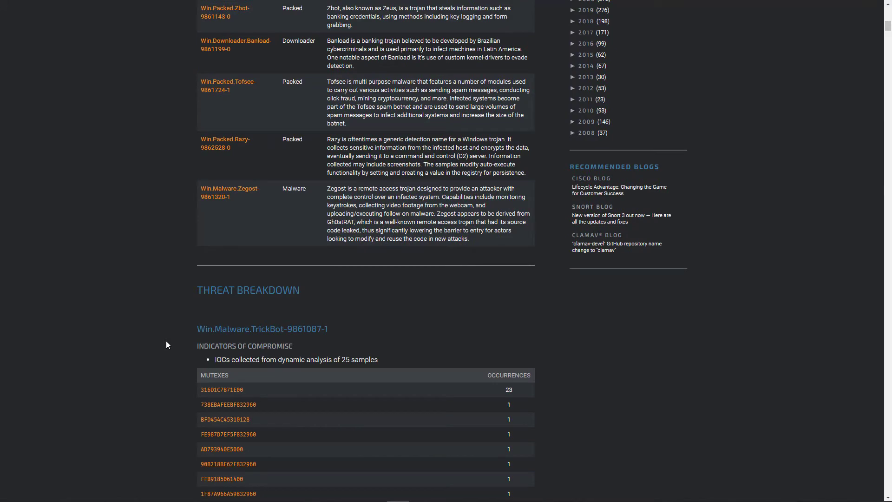
scroll(166, 346, down, 10)
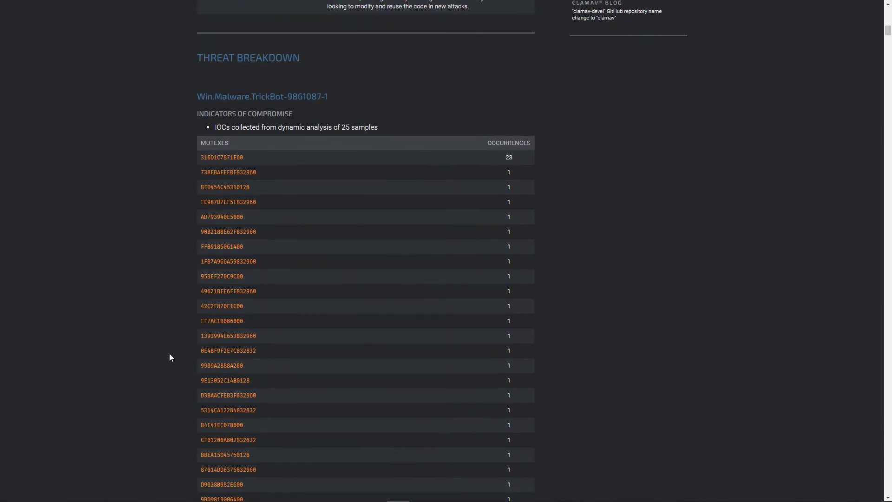
scroll(169, 358, down, 8)
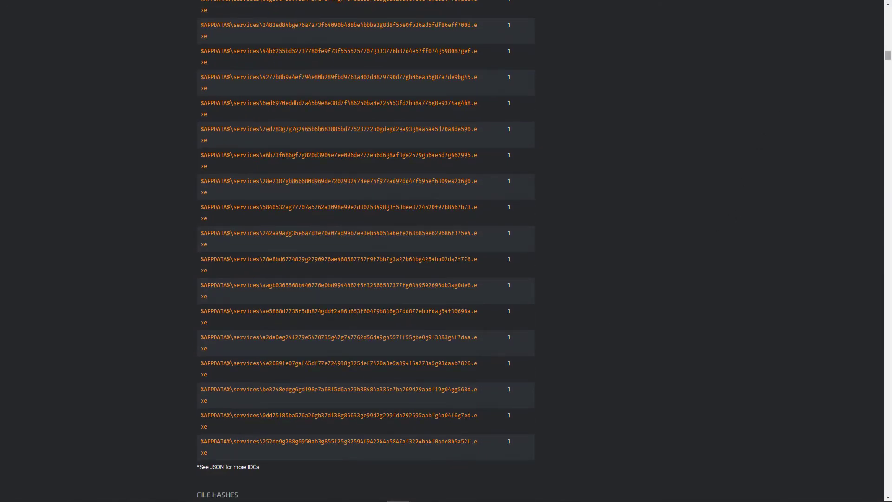
- Select and copy the complete File Hashes list from the Talos blog post
click(889, 65)
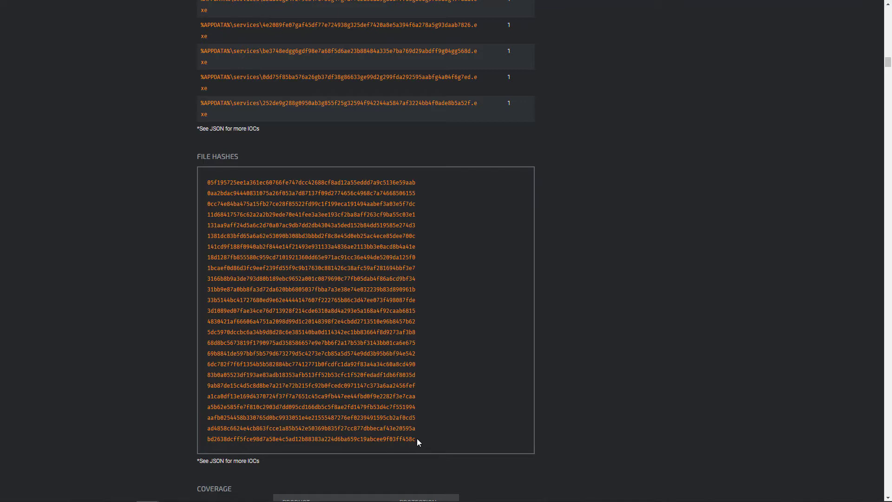
drag(417, 439, 200, 181)
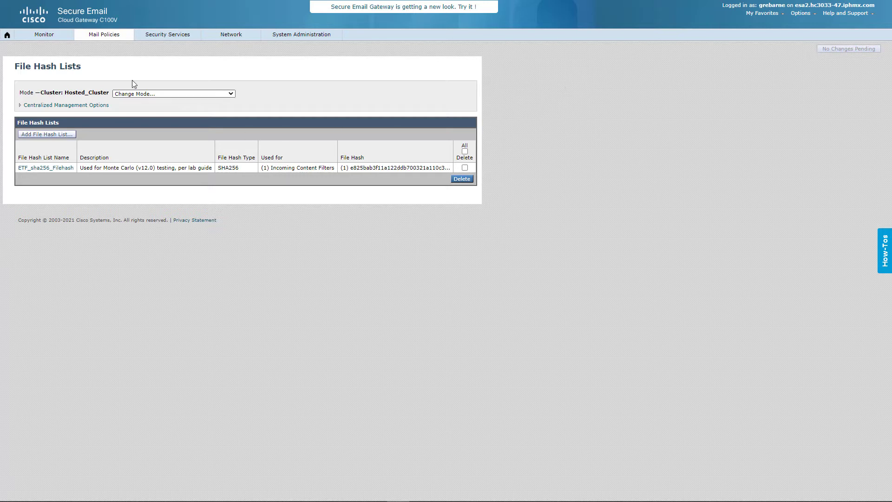
- Start a new file hash list with the copied Talos hashes pasted in, typed as SHA256
click(106, 36)
click(46, 134)
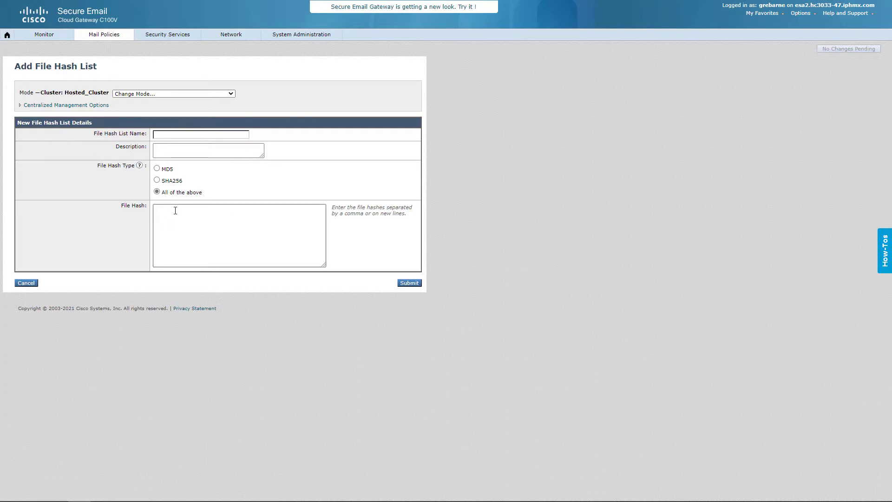
click(175, 210)
key(ctrl+v)
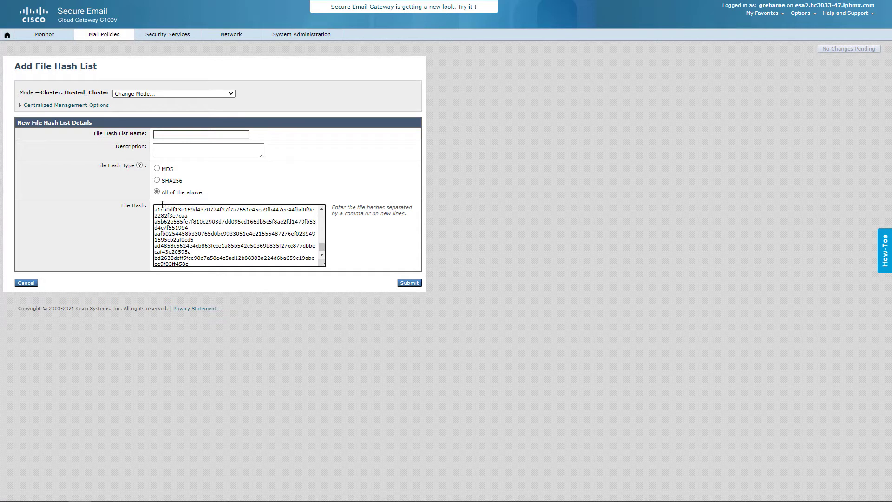
click(157, 181)
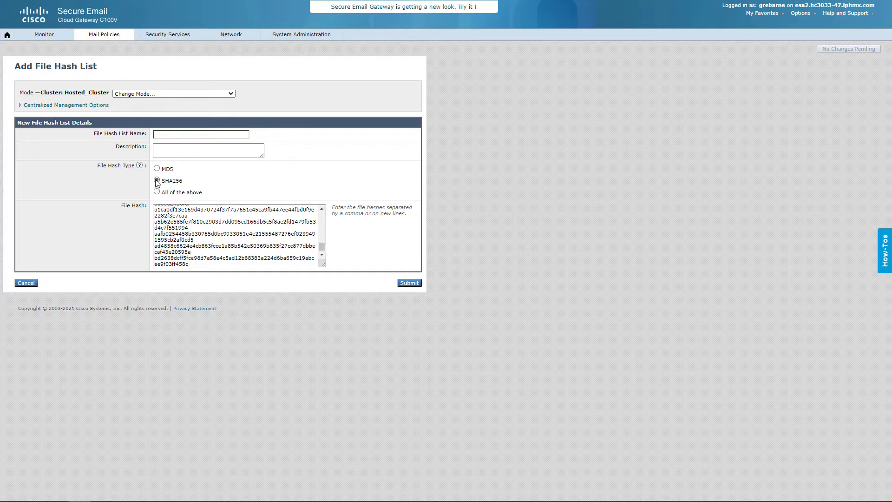
- Name the hash list TalosUpdate with the description 'Weekly Threat Roundup'
click(161, 135)
text(Talos)
key(ctrl+a)
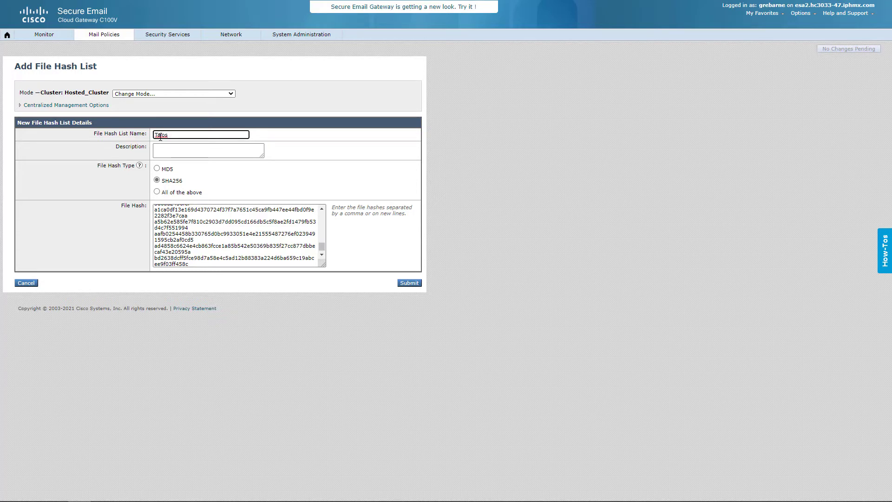
text(Update)
key(Tab)
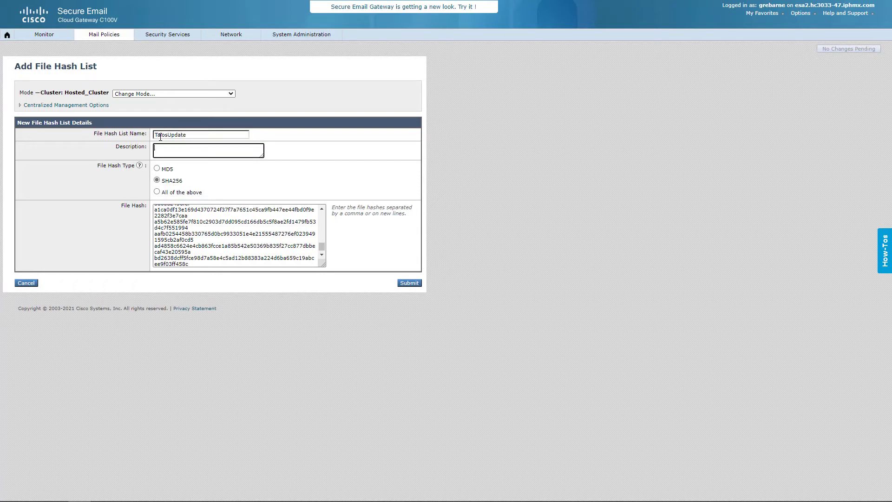
text(Weekly Threat Roundup)
- Submit the 25-hash TalosUpdate list, then go to Mail Policies > Incoming Content Filters
click(405, 288)
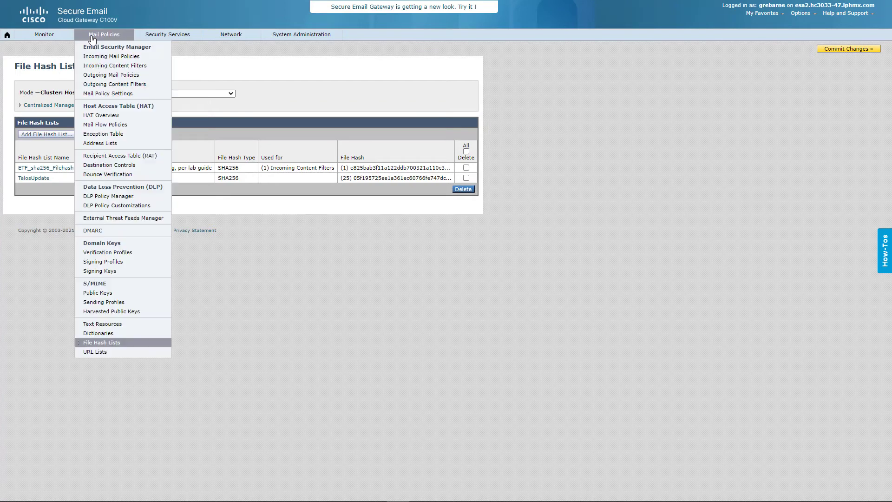
click(105, 68)
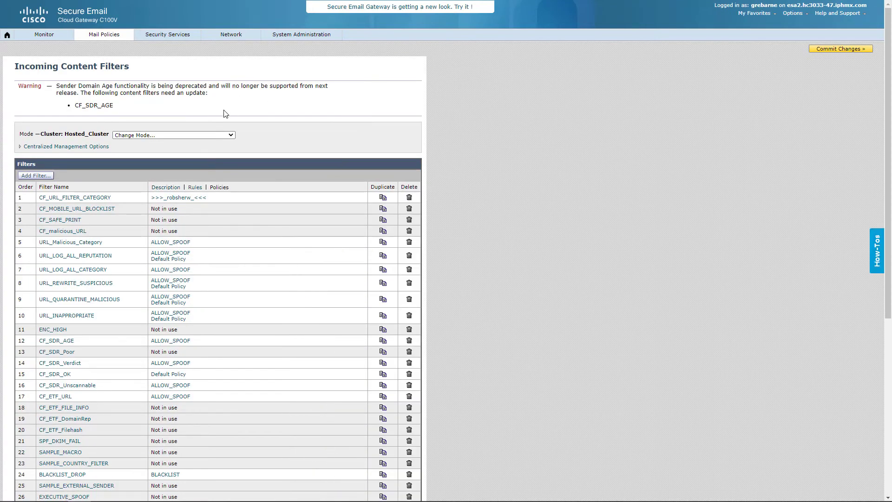
- Create a new incoming content filter named TalosUpdate
click(33, 177)
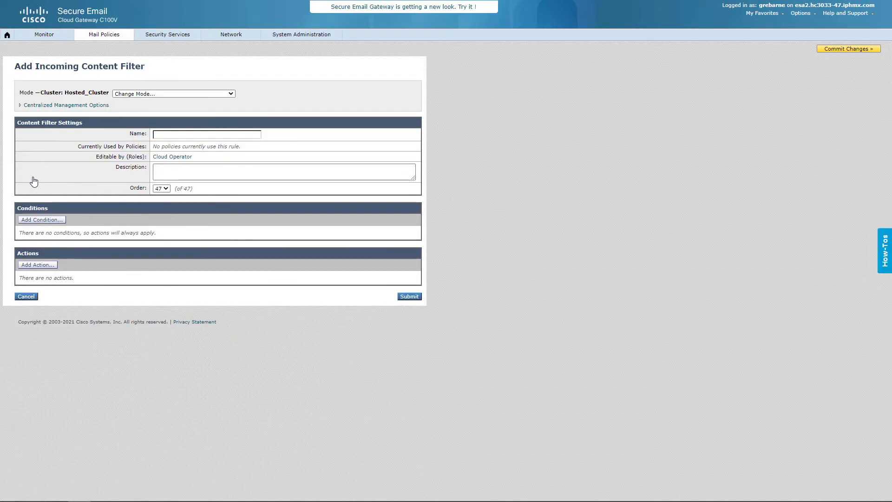
click(186, 135)
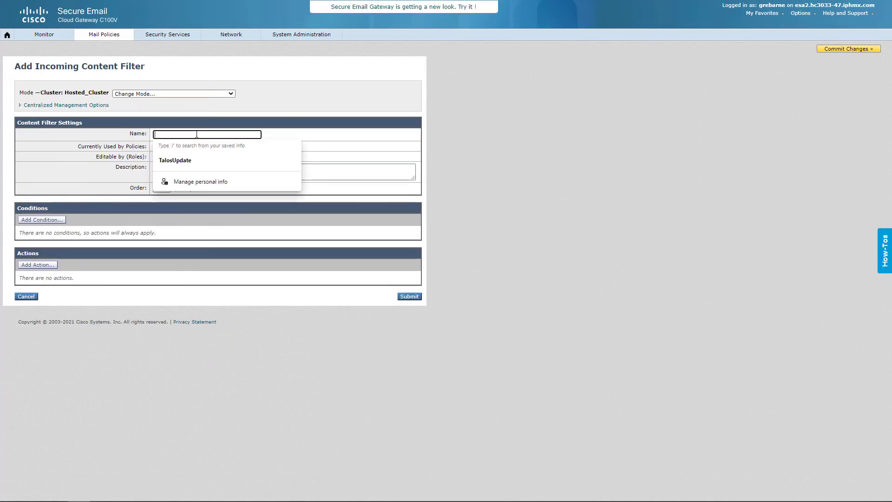
click(187, 160)
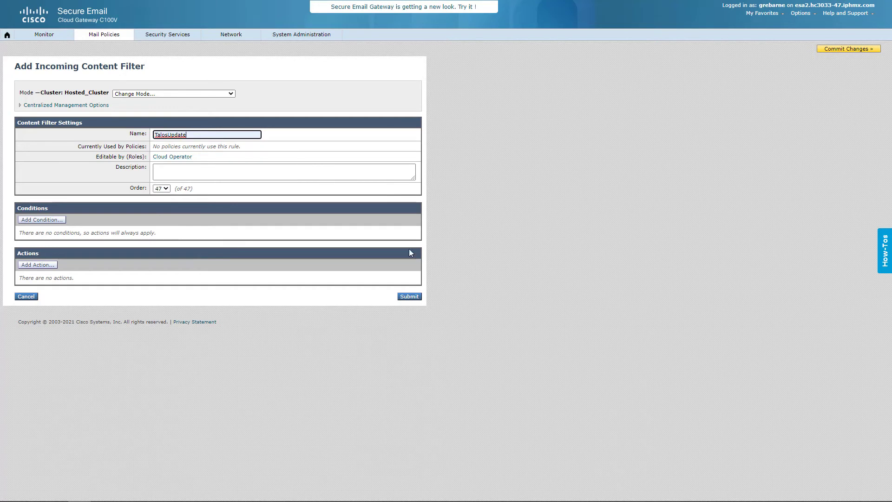
- Add an Attachment File Info condition matching the TalosUpdate file hash list
click(44, 222)
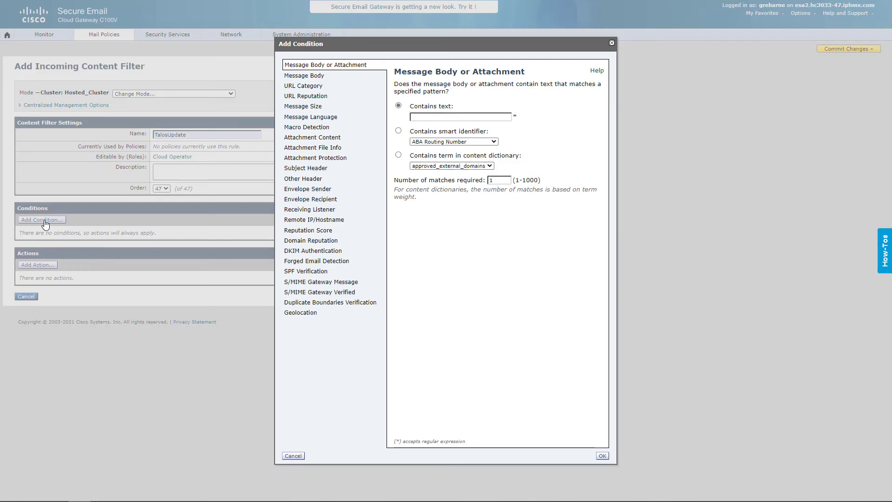
click(306, 149)
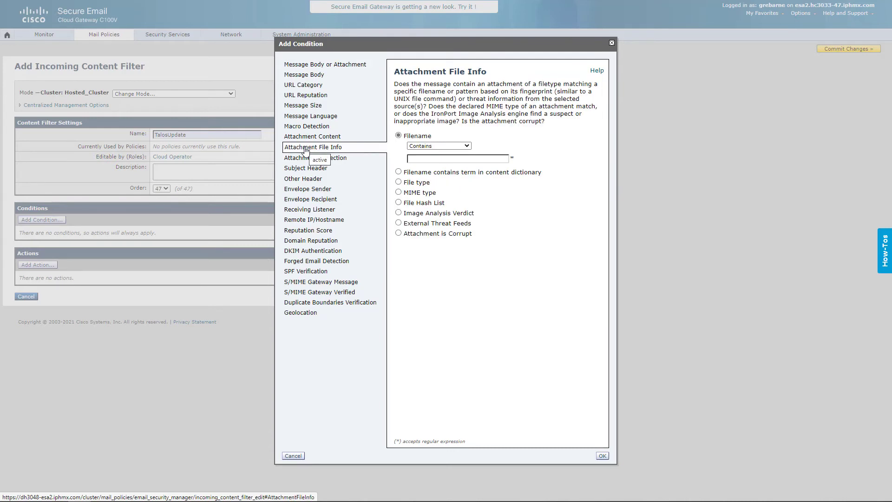
click(398, 202)
click(439, 187)
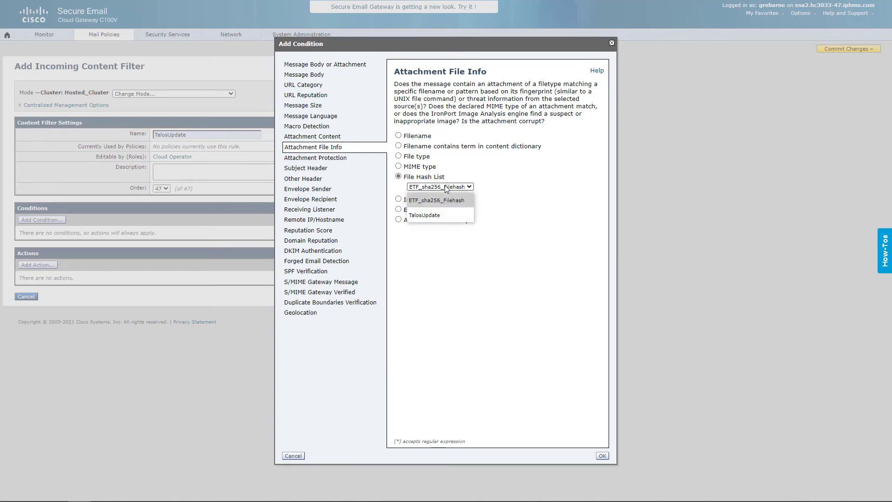
click(431, 215)
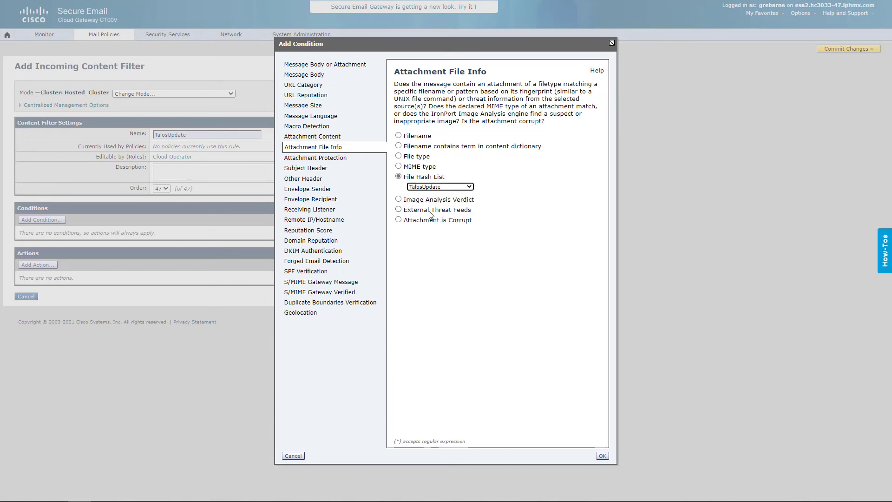
click(603, 456)
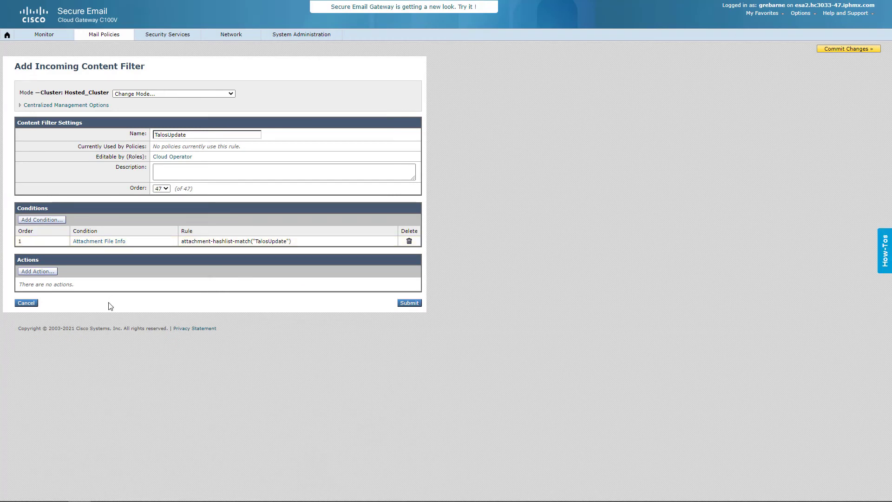
- Add an Add Log Entry action with the text 'Talos Rocks' to the filter
click(42, 276)
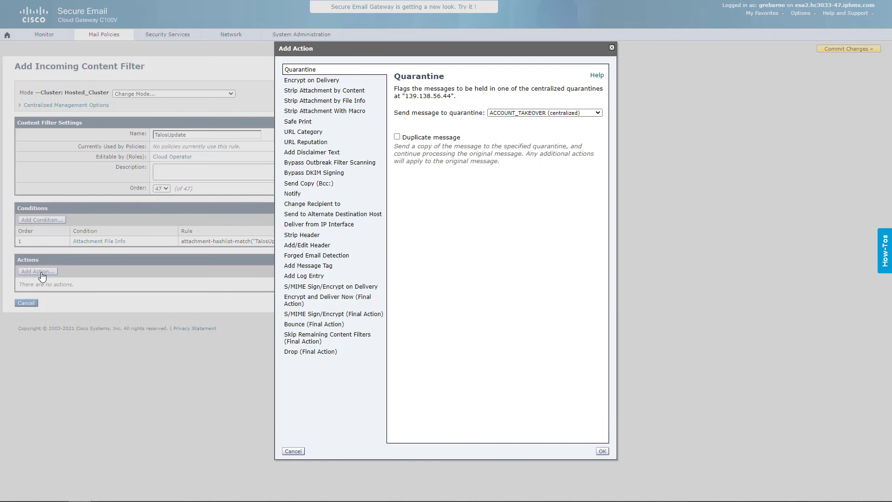
click(302, 277)
click(431, 107)
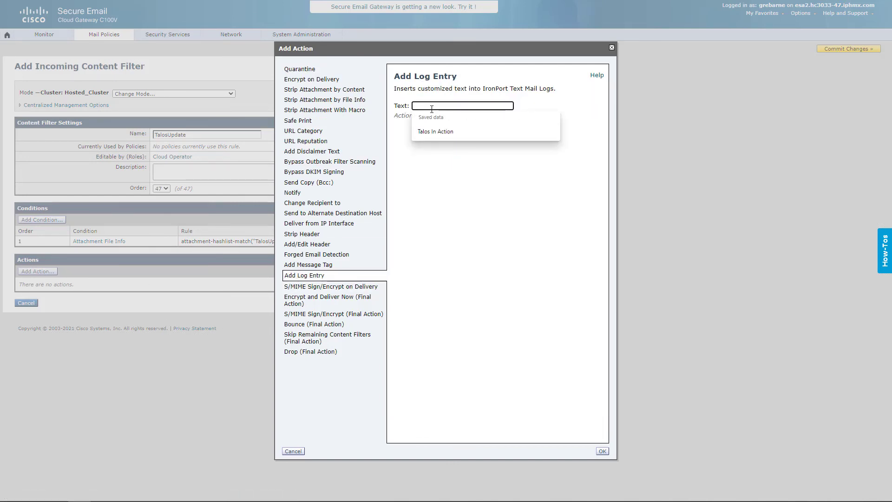
text(Talos Rocks)
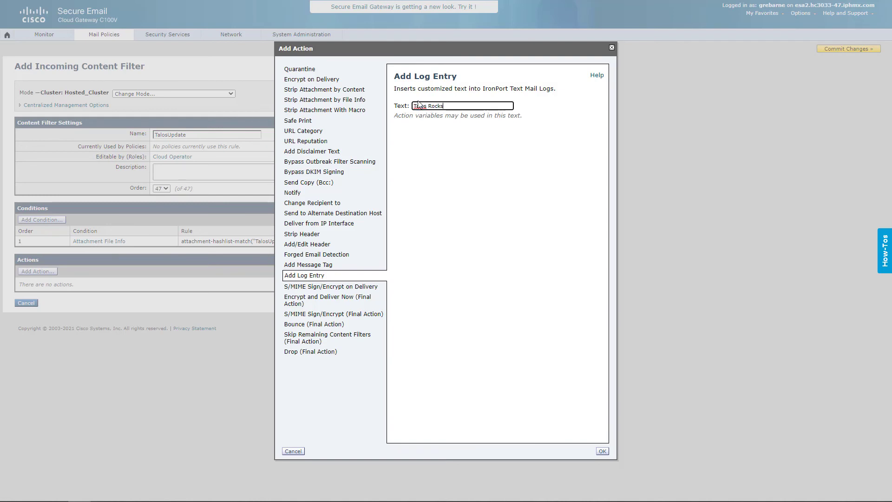
click(606, 453)
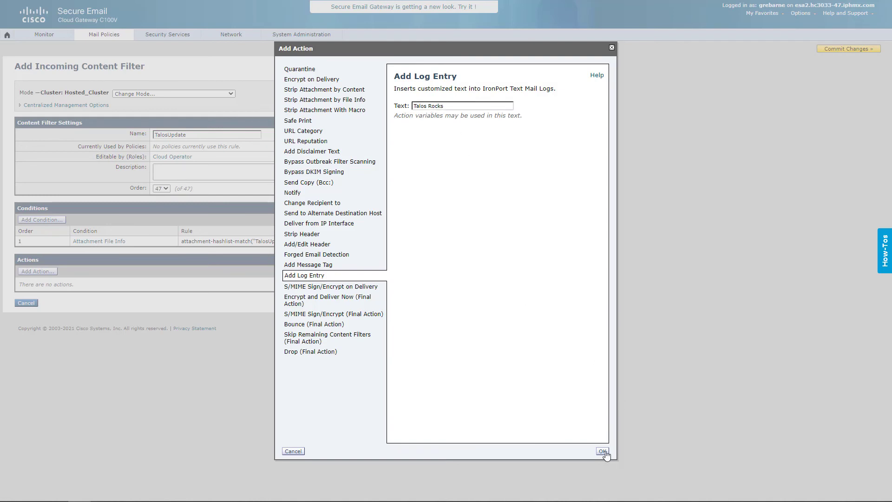